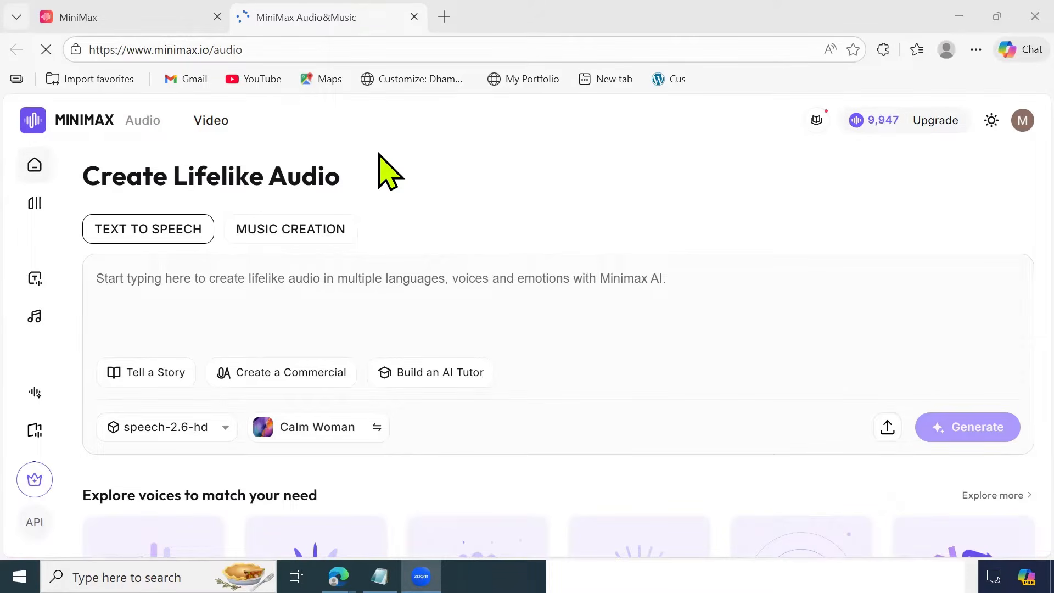
# - Highlight "audio" in the page address, view the MiniMax homepage, and return to the Audio page
pyautogui.moveTo(51, 277)
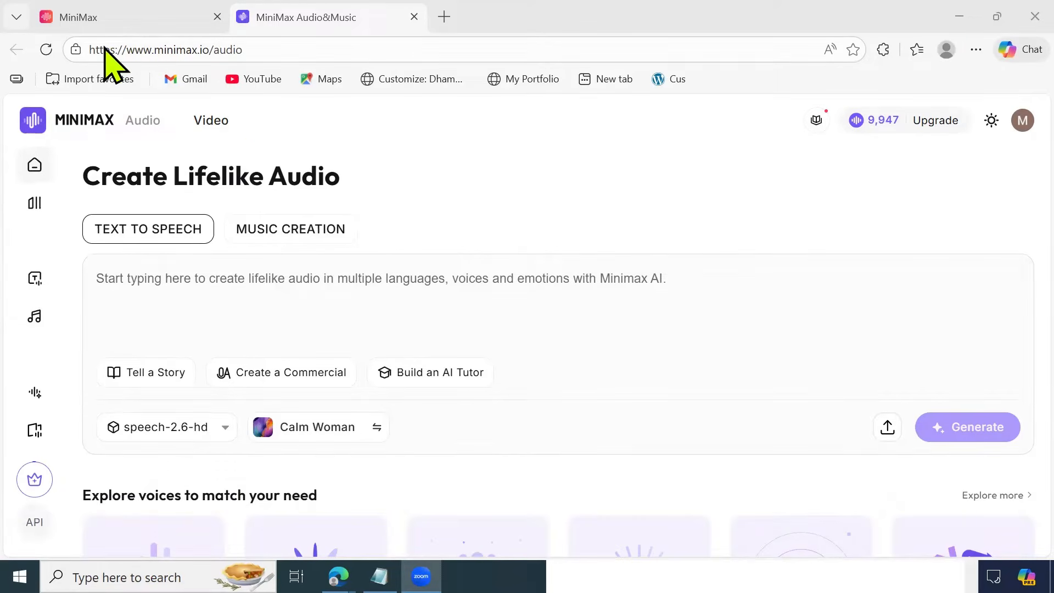
pyautogui.click(135, 49)
pyautogui.click(217, 50)
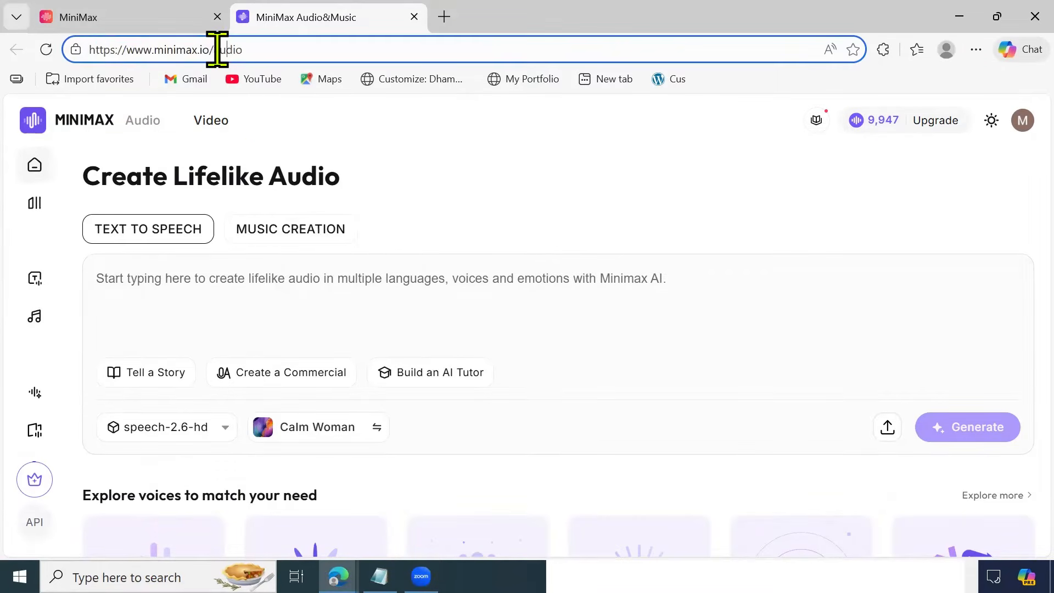
pyautogui.doubleClick(216, 50)
pyautogui.moveTo(35, 287)
pyautogui.click(132, 16)
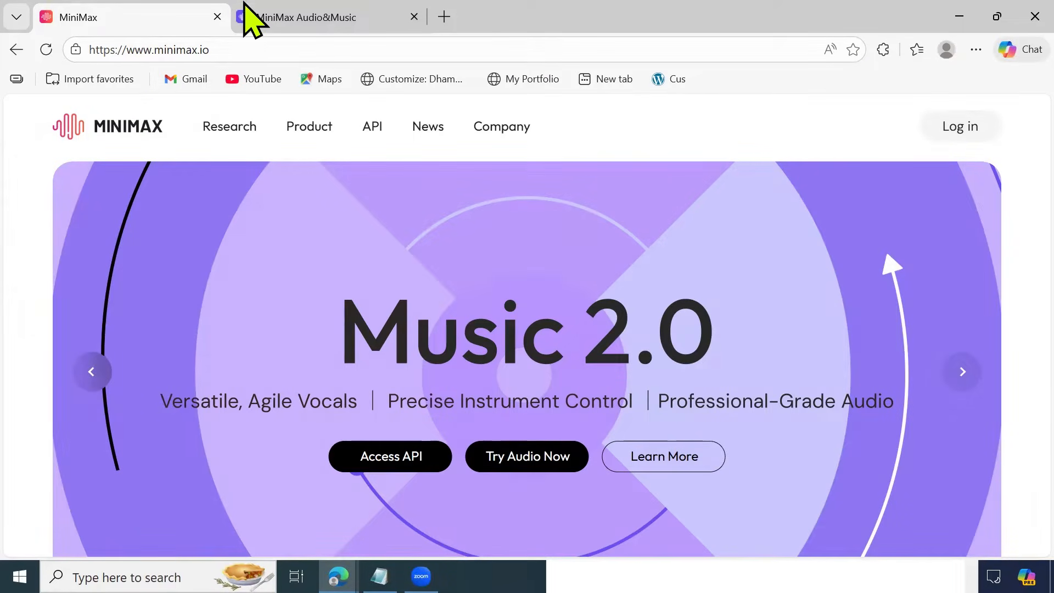
pyautogui.click(262, 6)
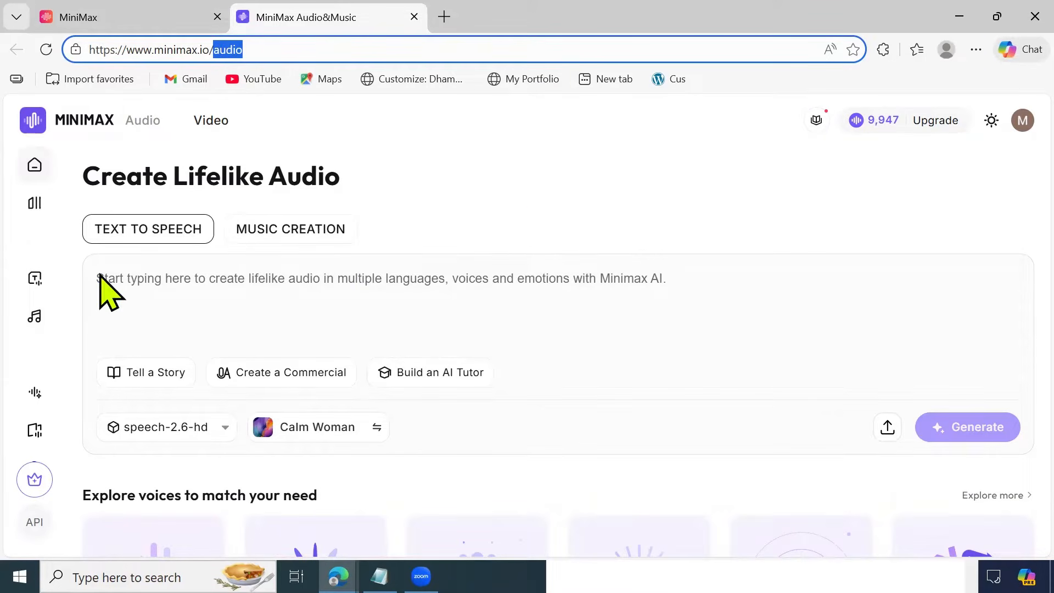
# - Open the Clone Your Voice tool from the Audio Tools section of the MiniMax Audio page
pyautogui.moveTo(82, 290)
pyautogui.scroll(-3, 516, 197)
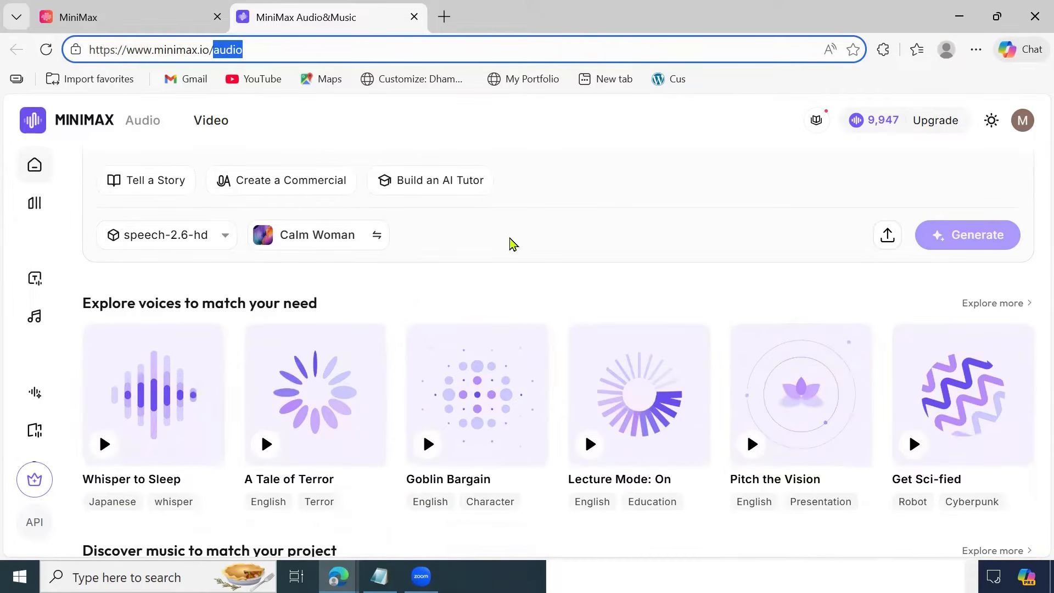
pyautogui.scroll(-3, 510, 245)
pyautogui.scroll(-5, 510, 250)
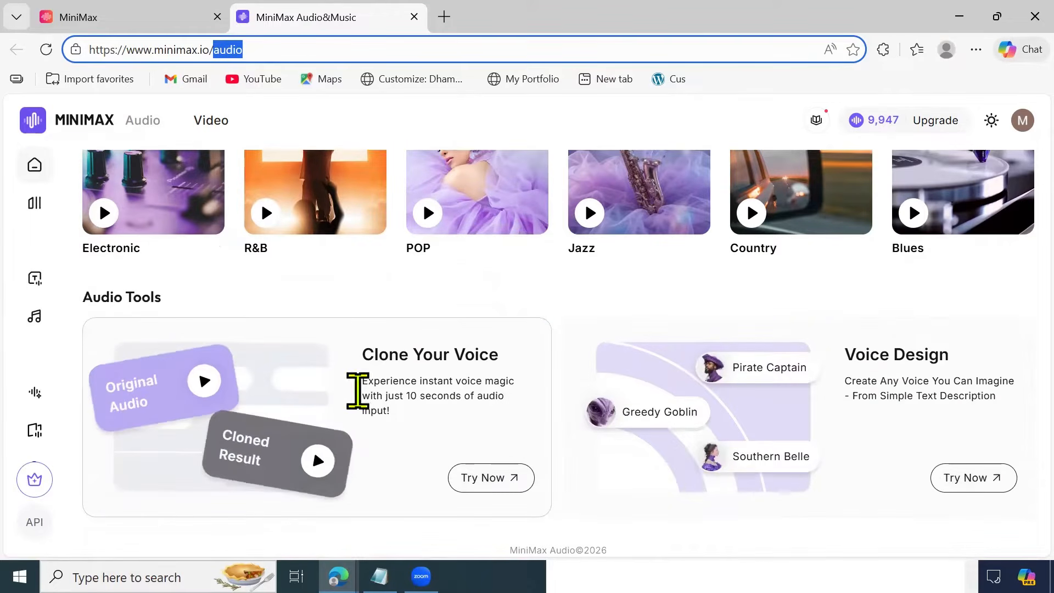
pyautogui.click(484, 484)
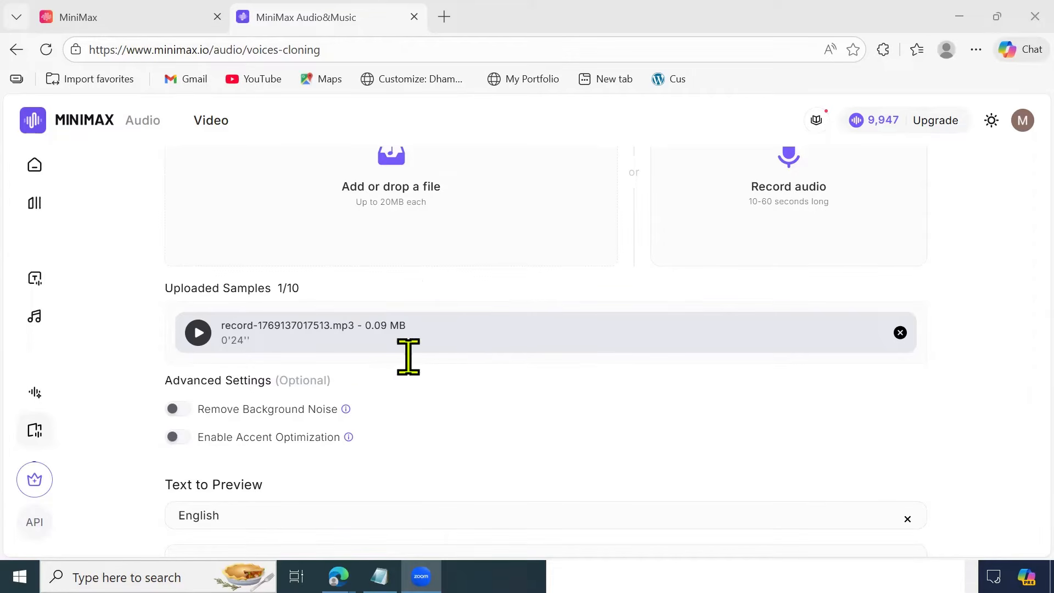
# - Switch to Notepad and copy the sentence "Now that we've covered the world news, let's take a look at what's happening in Myanmar."
pyautogui.scroll(-3, 511, 365)
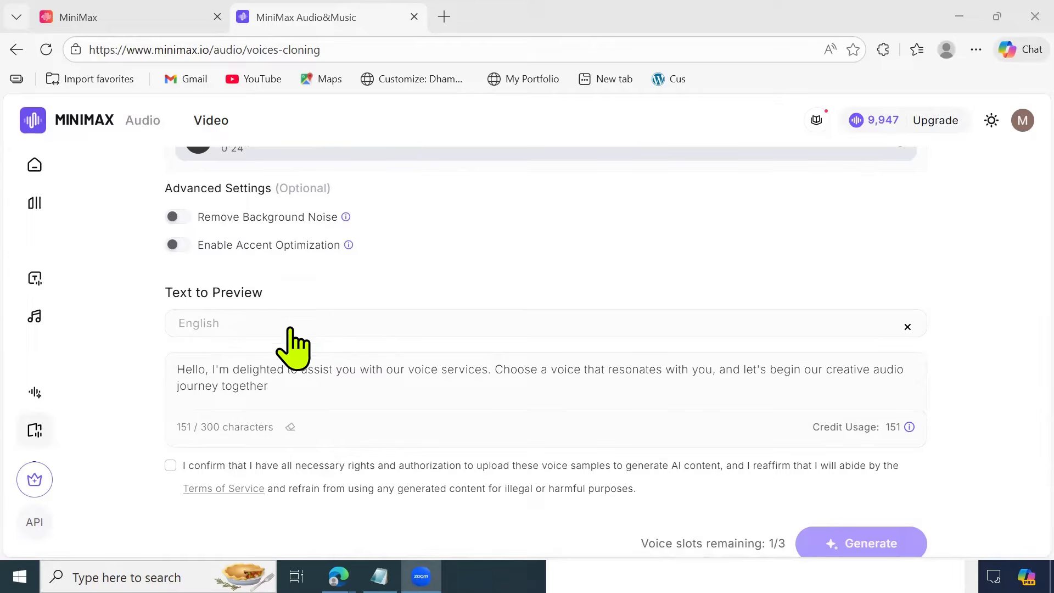
pyautogui.click(380, 576)
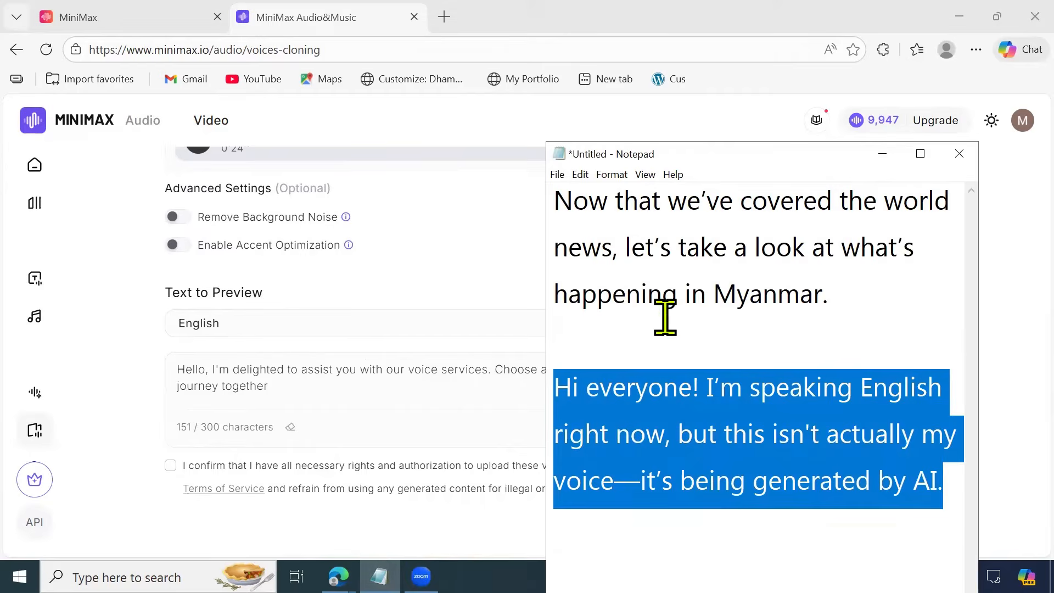
pyautogui.moveTo(860, 294); pyautogui.dragTo(540, 191)
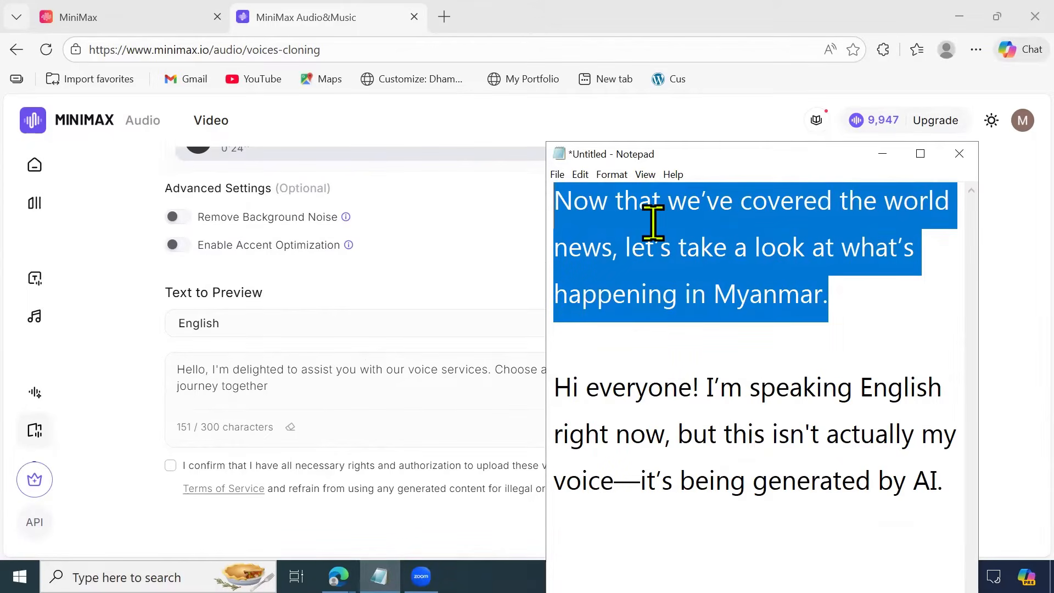
pyautogui.rightClick(681, 225)
pyautogui.click(707, 268)
# - Try to replace the default preview text of the voice clone in the browser with the sentence copied from Notepad
pyautogui.click(393, 378)
pyautogui.hotkey('ctrl', 'a')
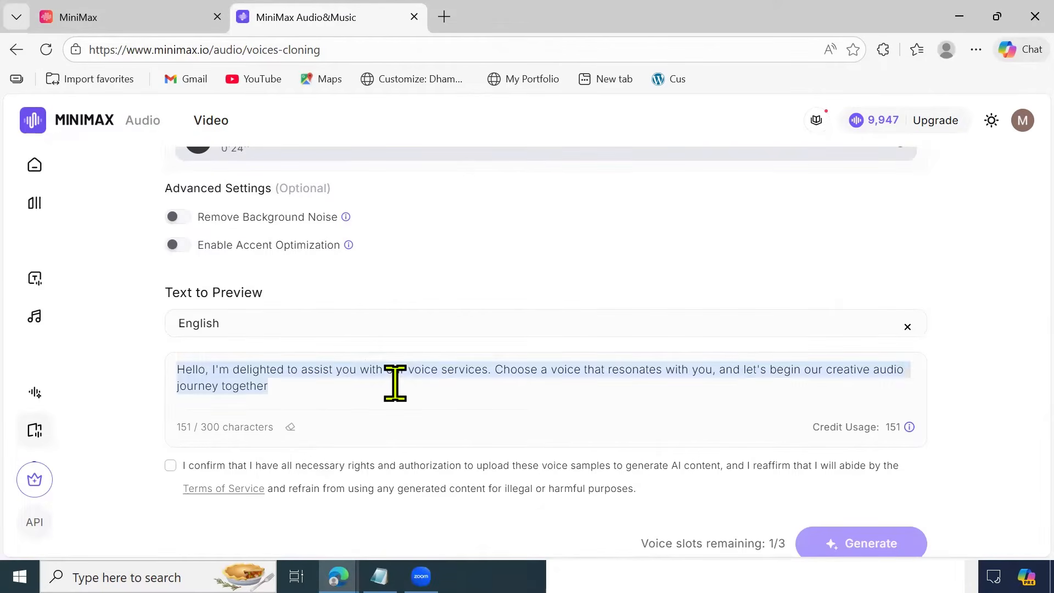
pyautogui.hotkey('ctrl', 'v')
# - Look through the available languages for the preview text and select English
pyautogui.click(372, 323)
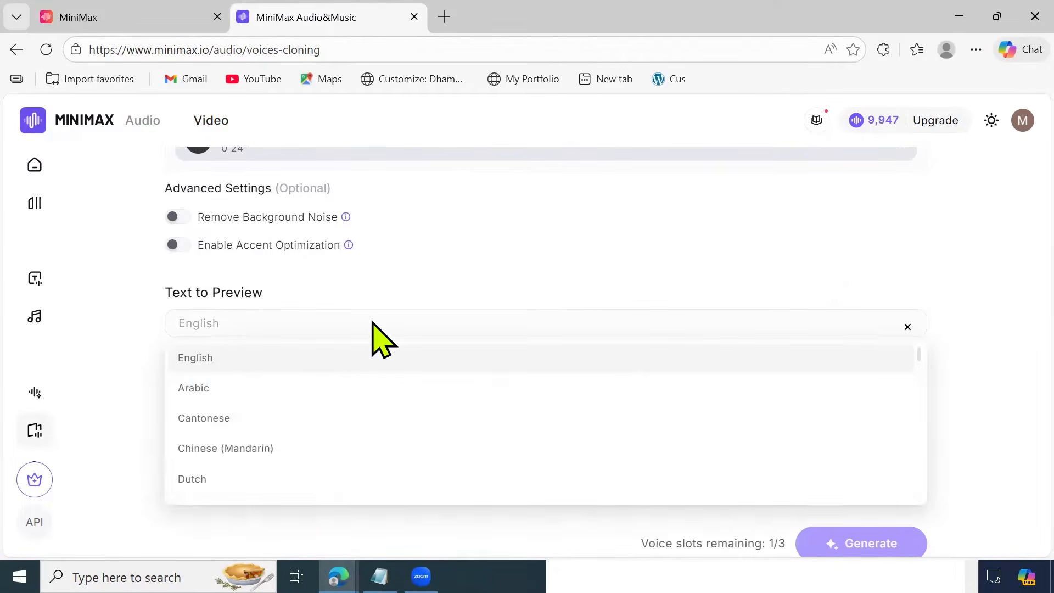
pyautogui.scroll(-3, 406, 418)
pyautogui.scroll(-10, 406, 418)
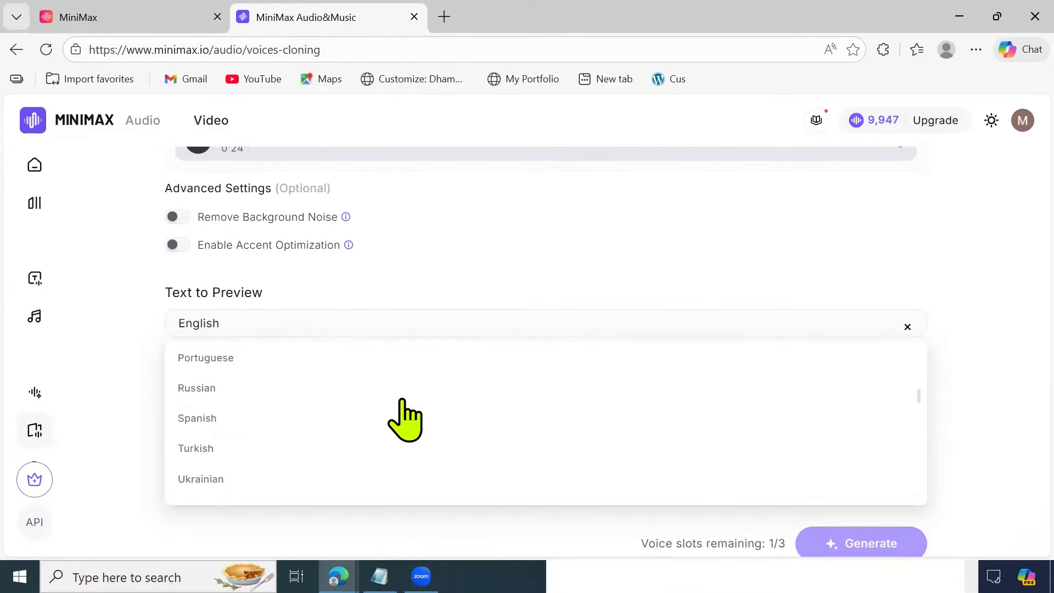
pyautogui.scroll(5, 405, 417)
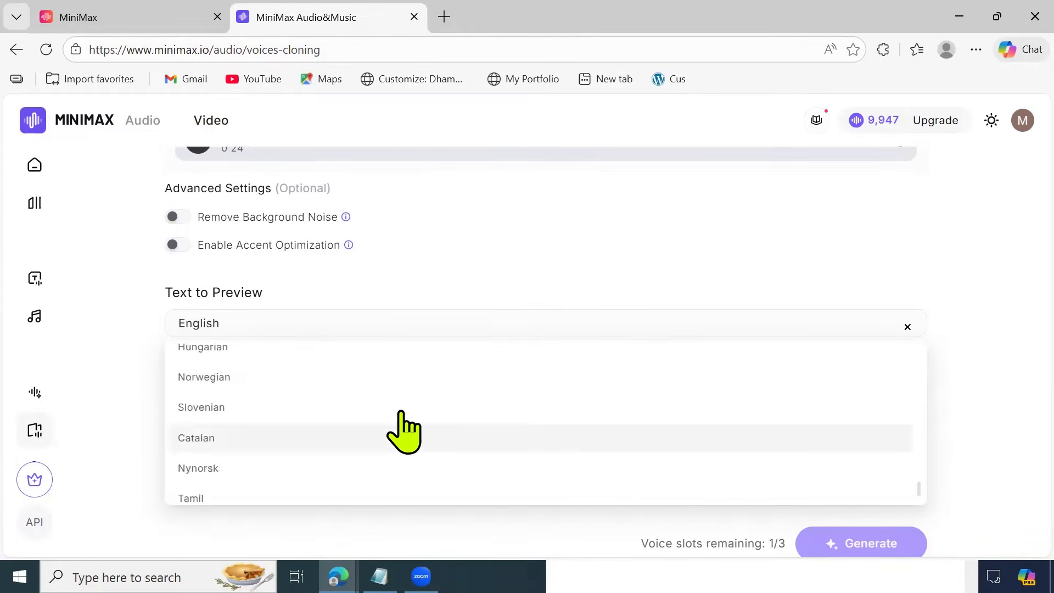
pyautogui.scroll(8, 405, 418)
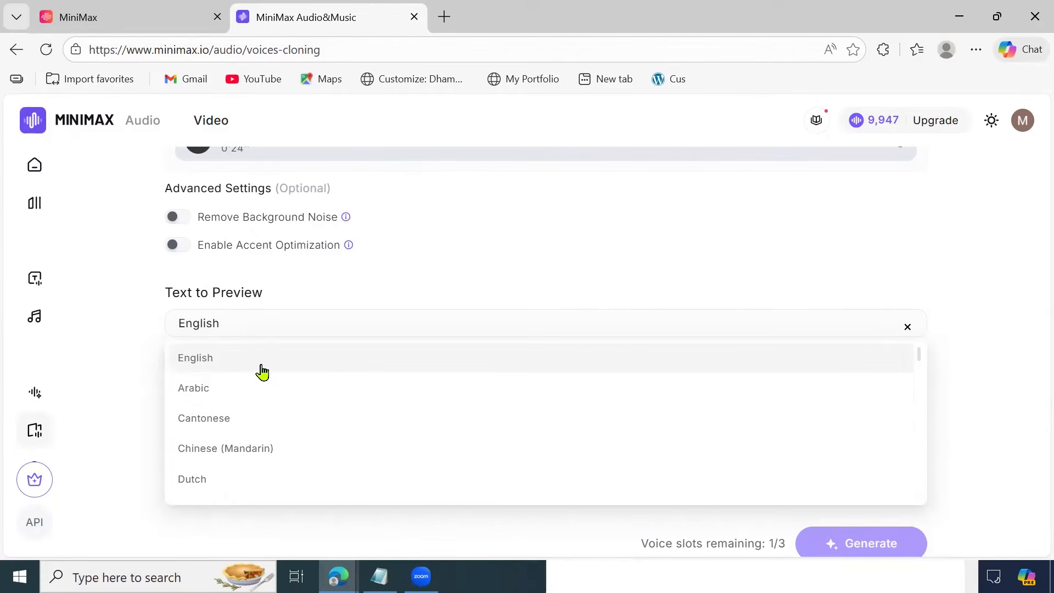
pyautogui.click(272, 358)
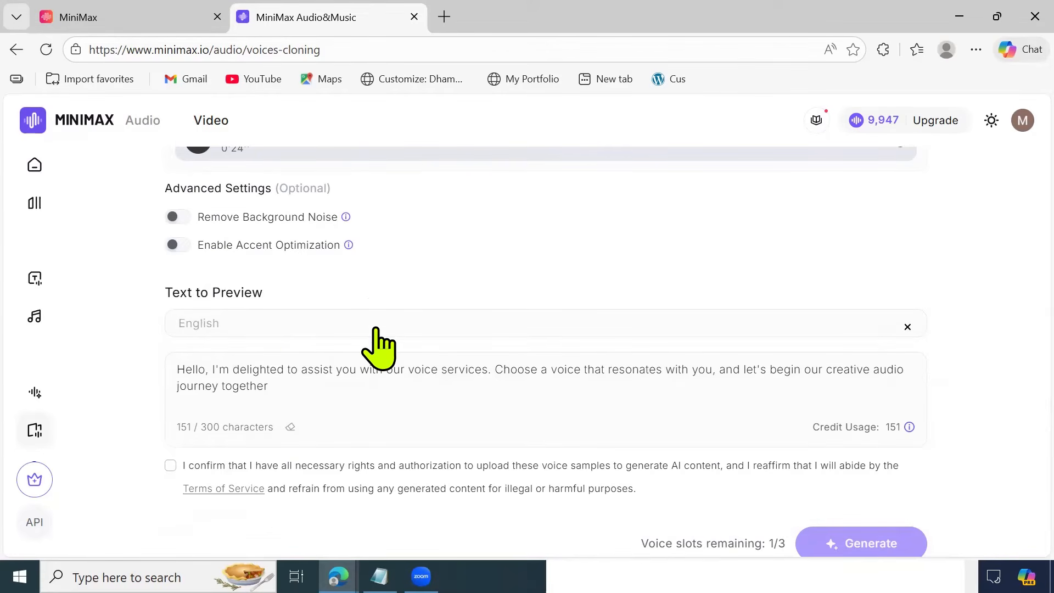
# - Accept the rights and Terms of Service confirmation and generate the voice clone preview
pyautogui.click(169, 465)
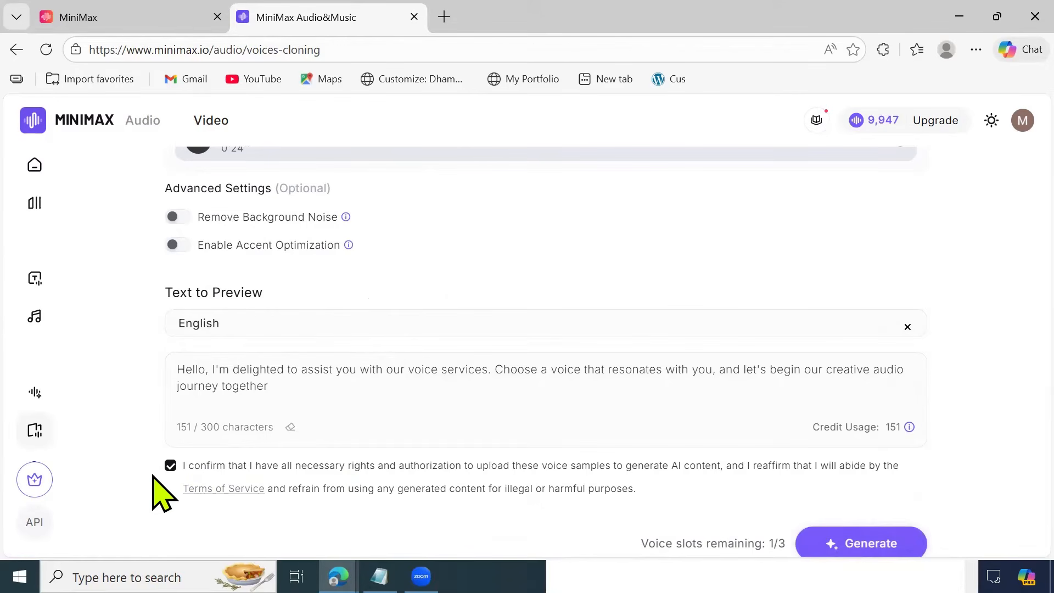
pyautogui.scroll(-2, 545, 398)
pyautogui.click(846, 462)
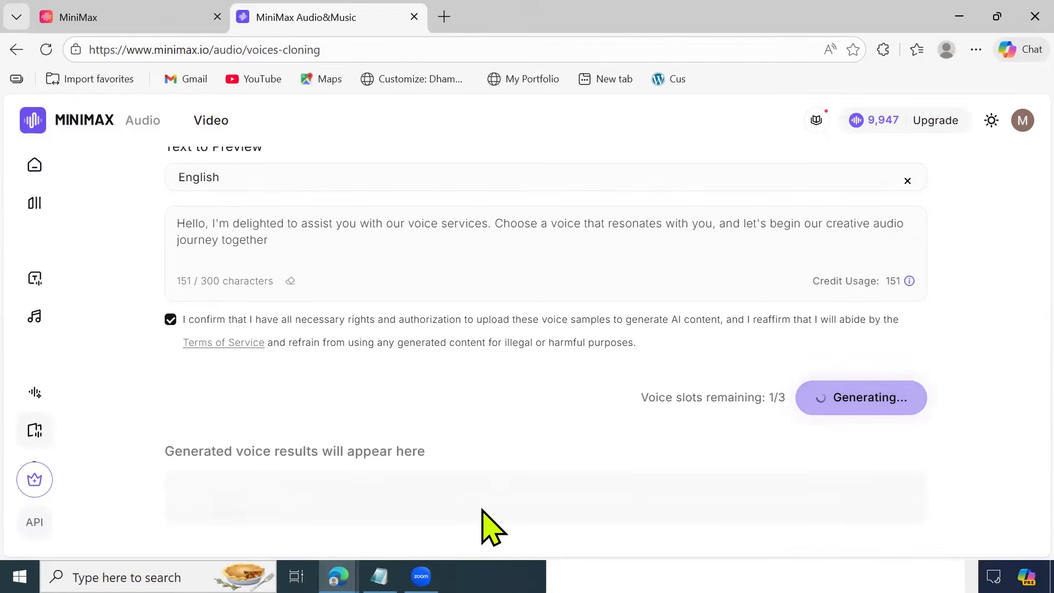
pyautogui.click(379, 576)
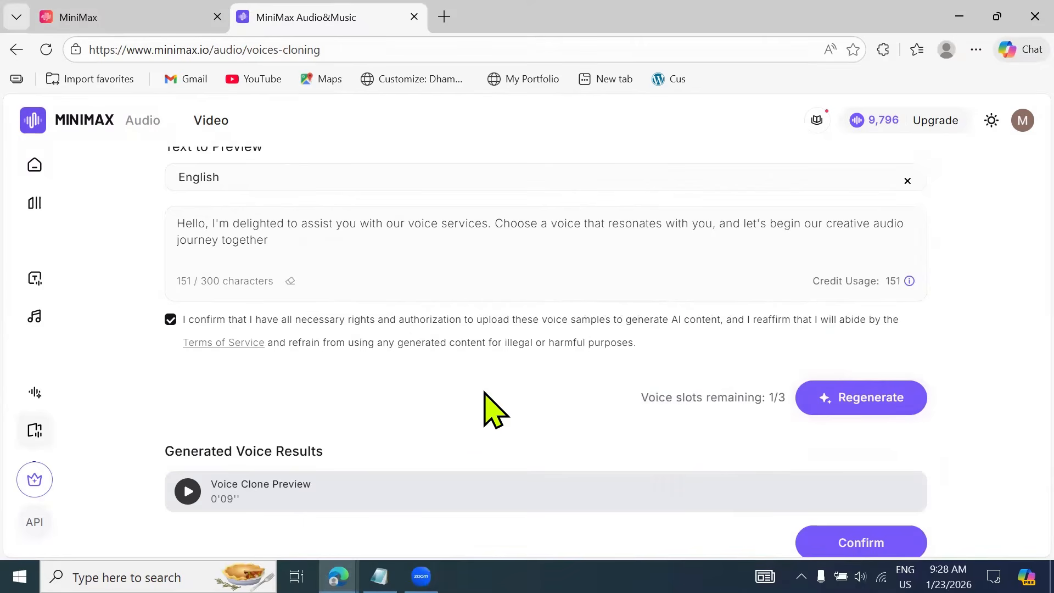
# - Confirm the generated voice clone and register it under the voice name "Sample"
pyautogui.scroll(-1, 483, 398)
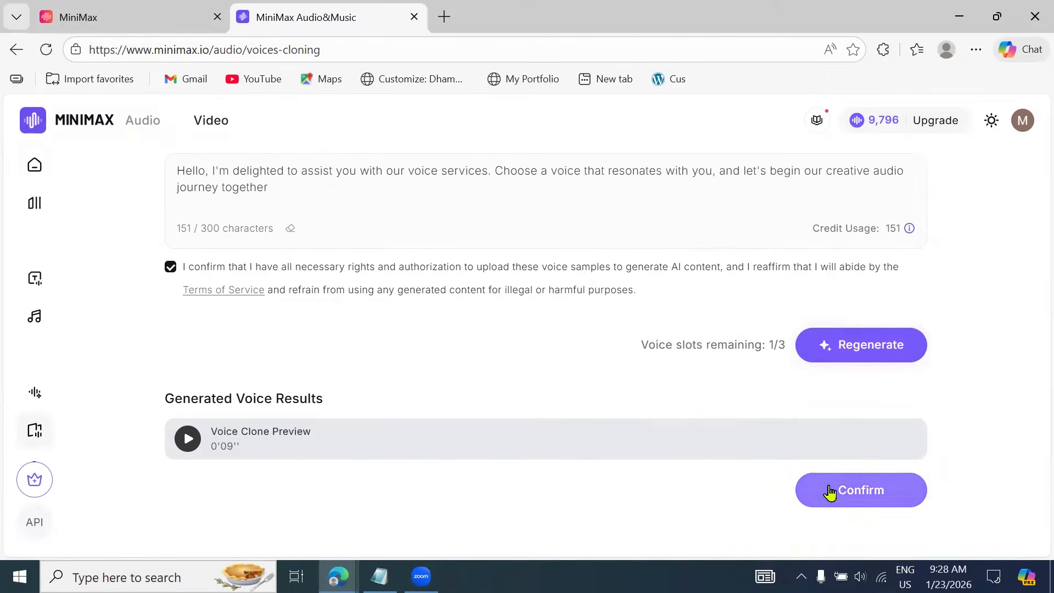
pyautogui.click(838, 500)
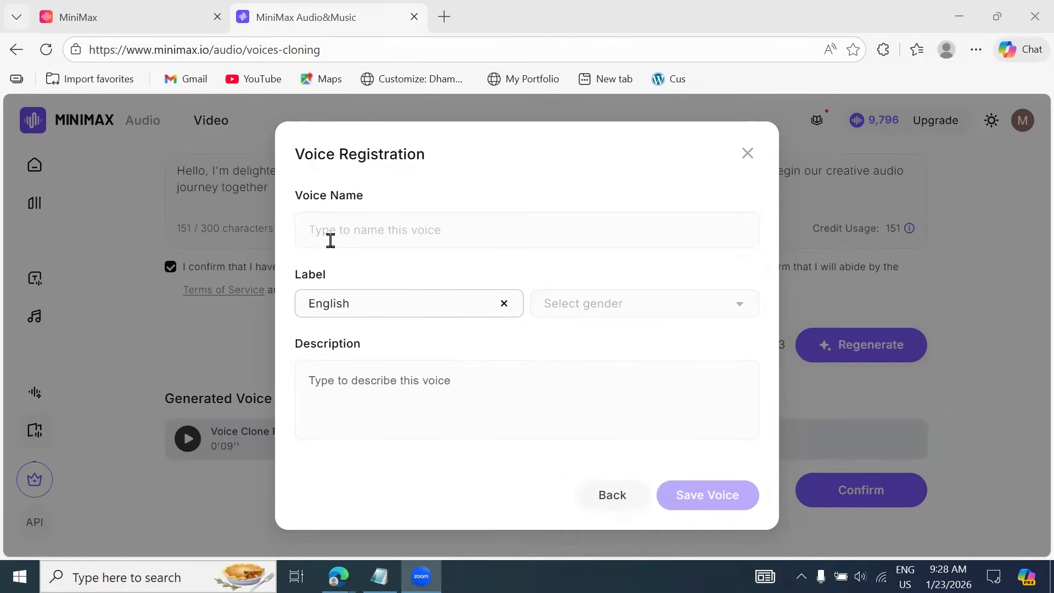
pyautogui.click(396, 233)
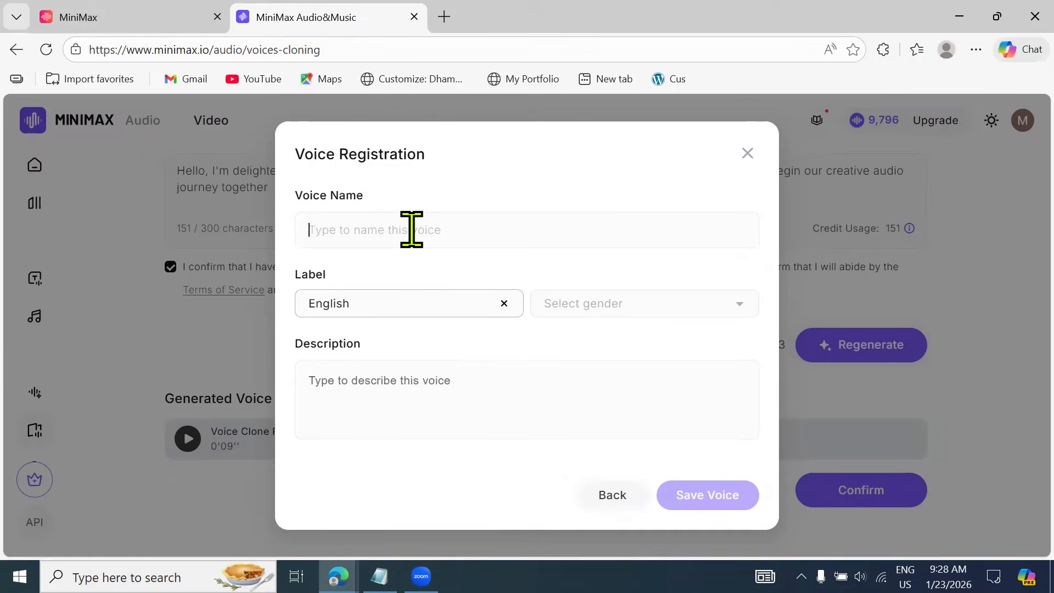
pyautogui.write('Sam')
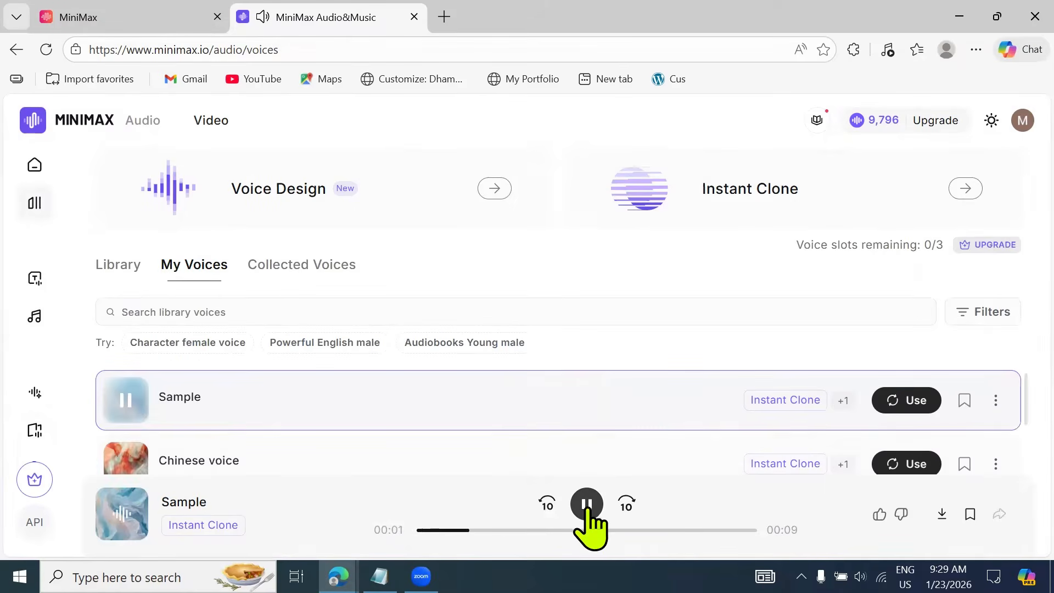
# - Pause the playback of the Sample voice, download its audio file, and return to the My Voices list
pyautogui.click(587, 504)
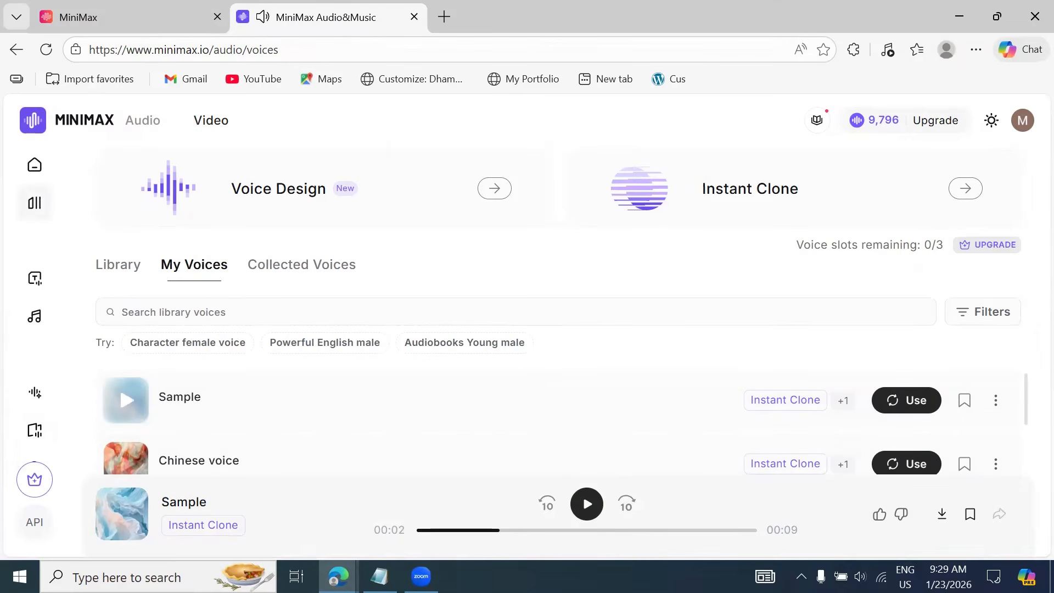
pyautogui.click(942, 515)
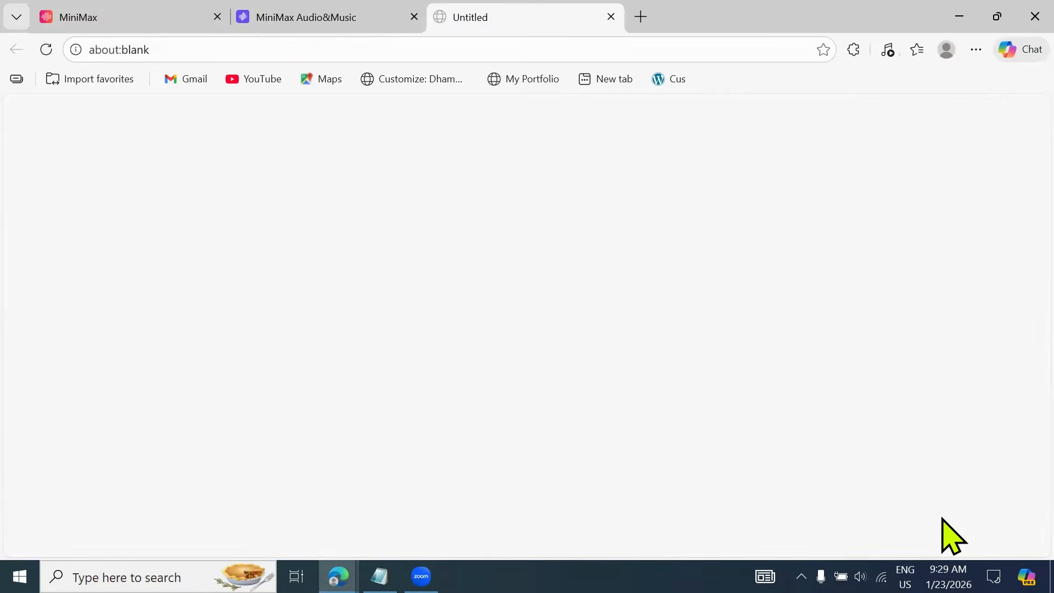
pyautogui.click(299, 15)
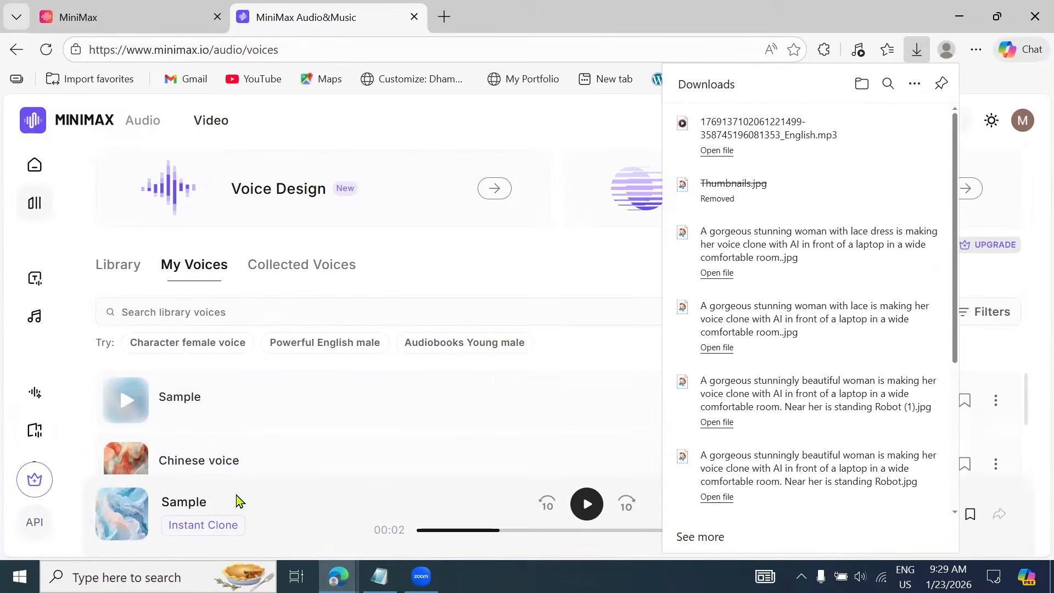
pyautogui.click(511, 269)
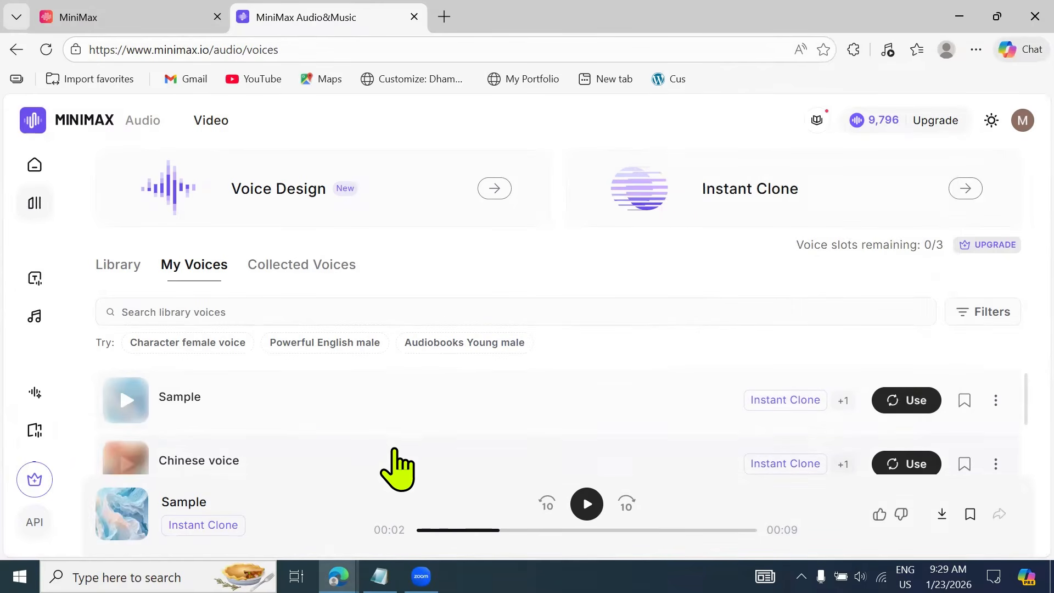
# - Open the Text to Speech page and paste the copied sentence about Myanmar news into the Speech Synthesis text area
pyautogui.moveTo(41, 297)
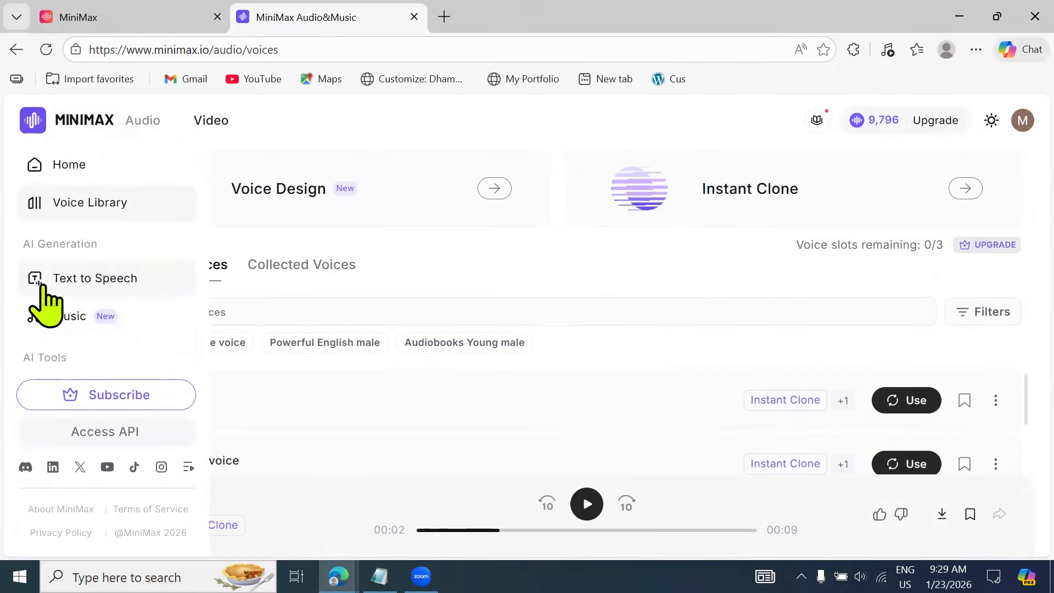
pyautogui.click(74, 281)
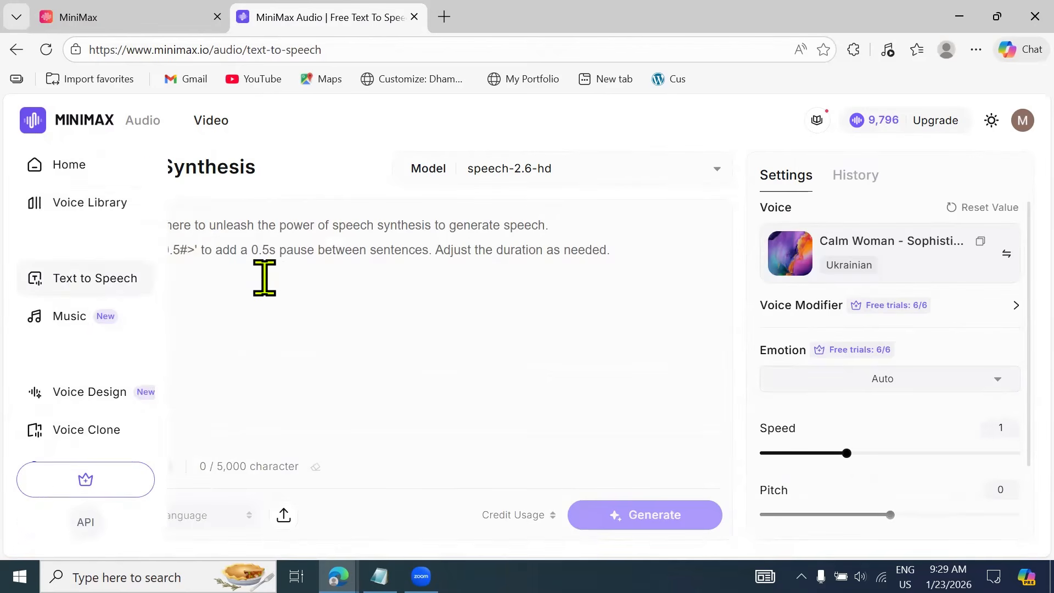
pyautogui.click(305, 238)
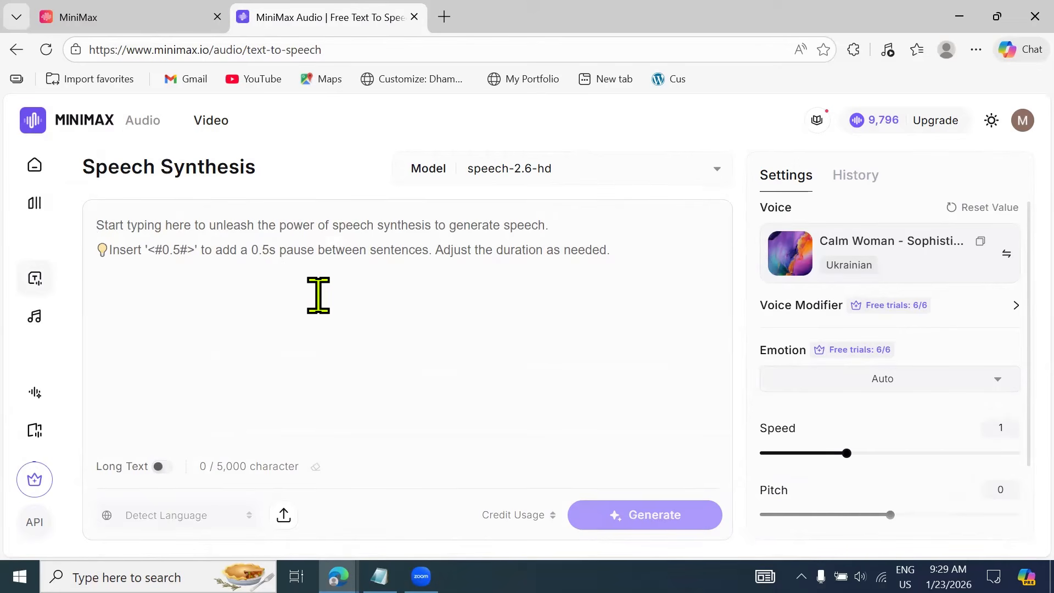
pyautogui.hotkey('ctrl', 'v')
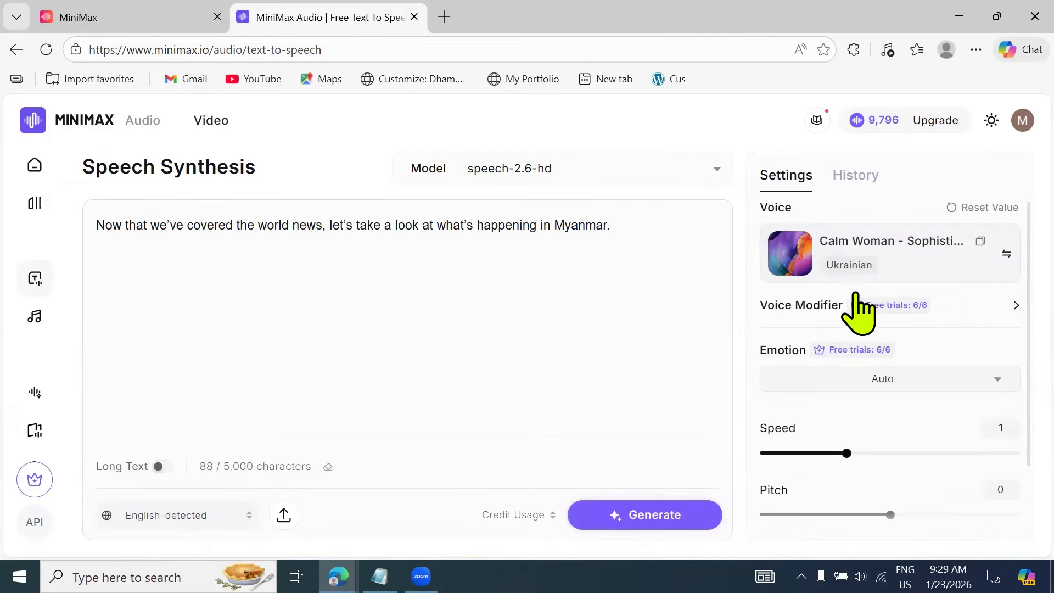
# - Set the speech voice to the cloned YMT voice from My Voices, after viewing the library voices
pyautogui.click(1006, 254)
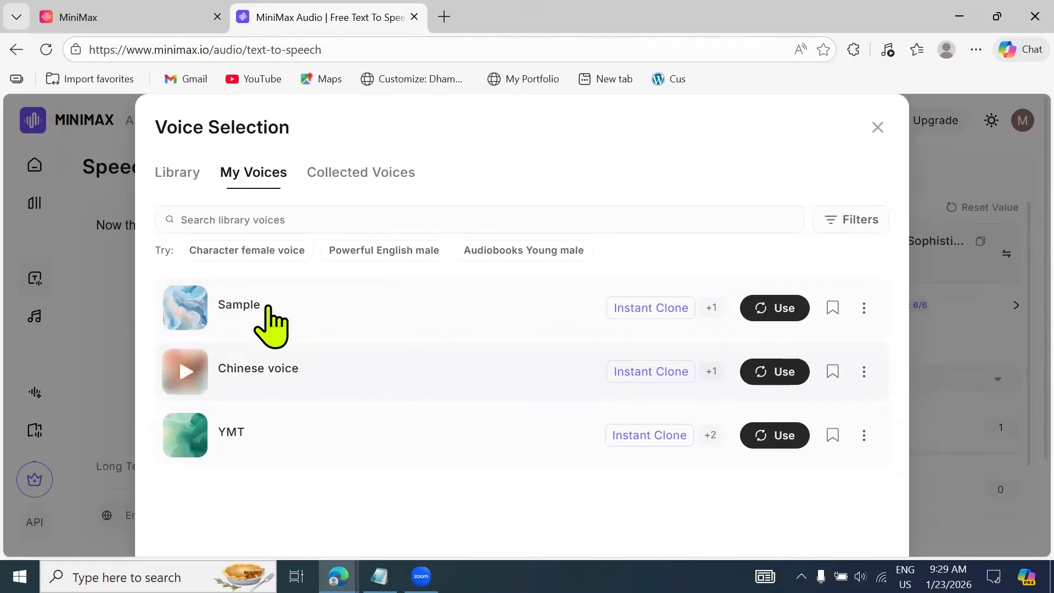
pyautogui.click(178, 174)
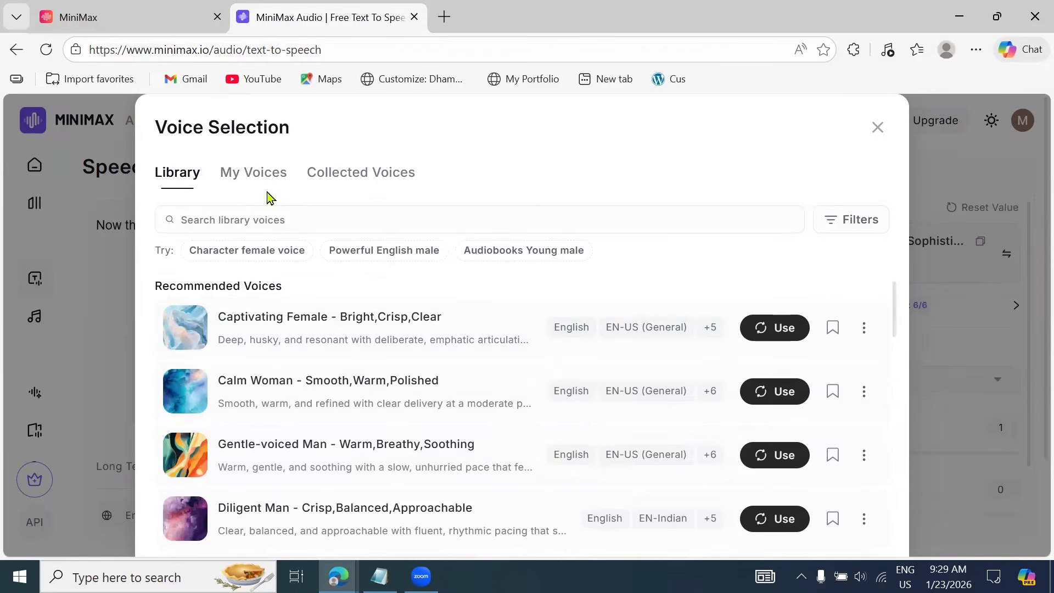
pyautogui.click(253, 174)
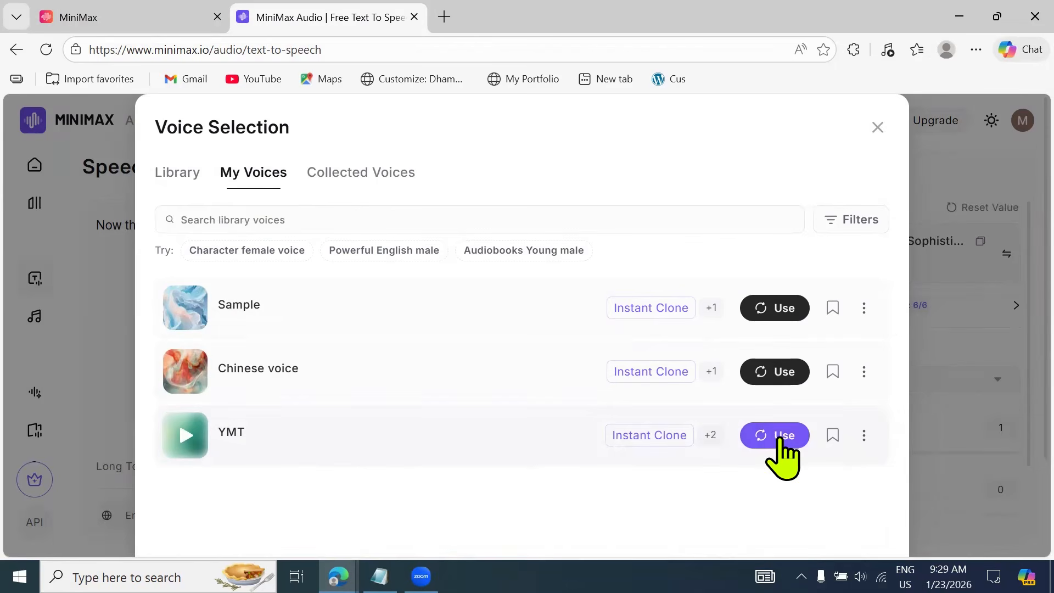
pyautogui.click(784, 435)
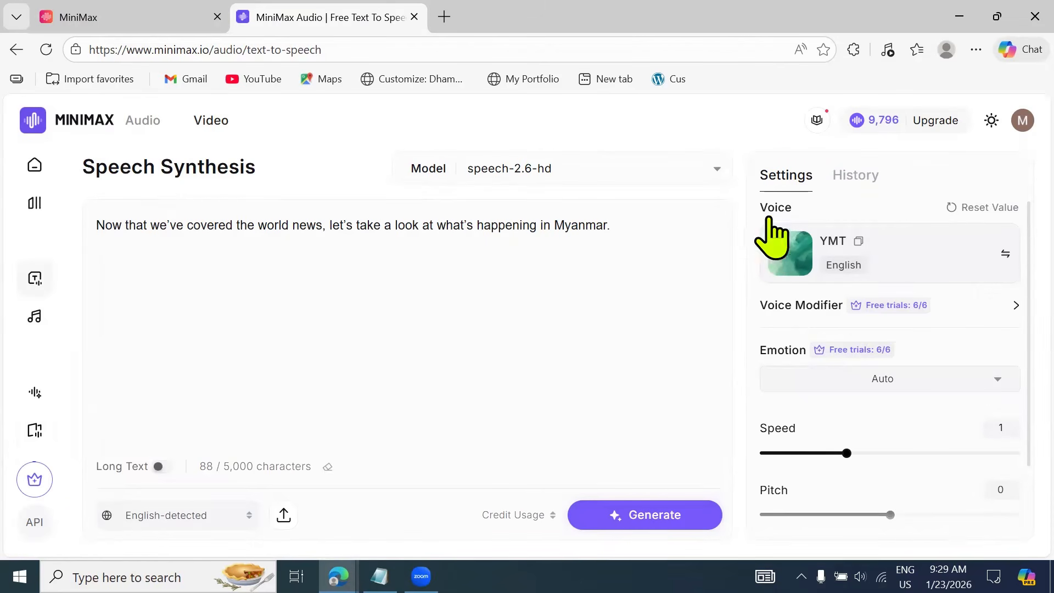